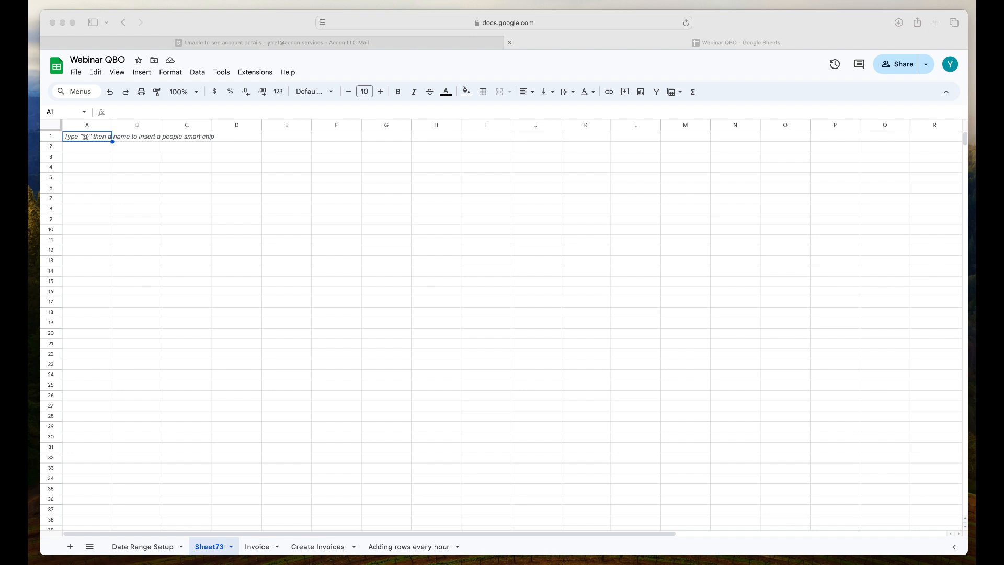
# - Start a new G-Accon for QuickBooks formatted report template and choose the Balance Sheet report
pyautogui.click(267, 78)
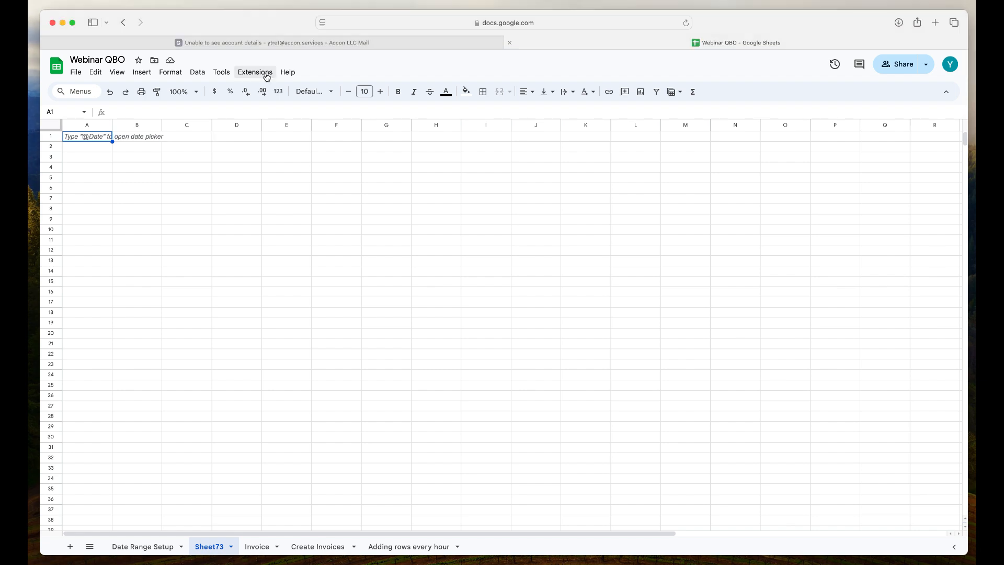
pyautogui.click(266, 74)
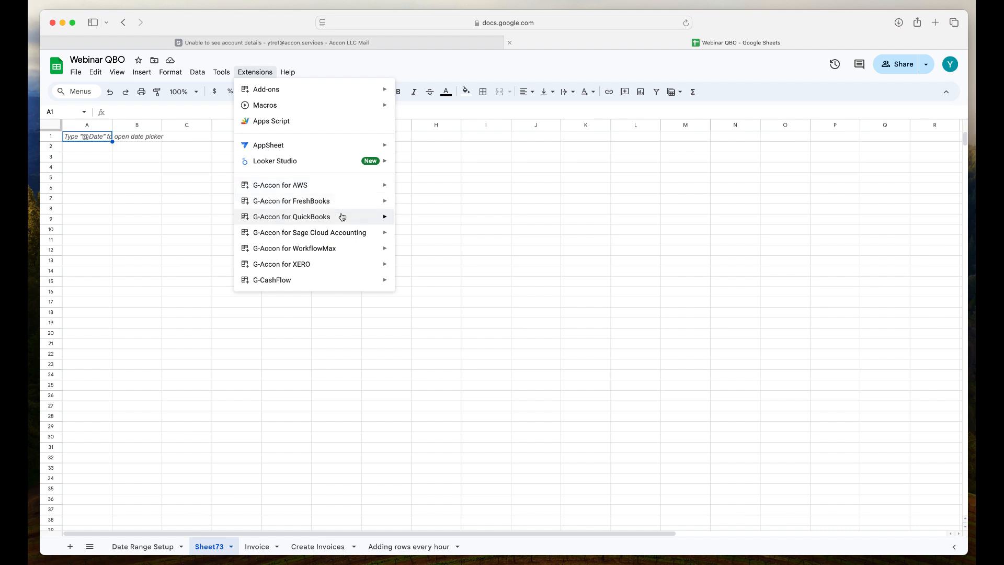
pyautogui.moveTo(342, 217)
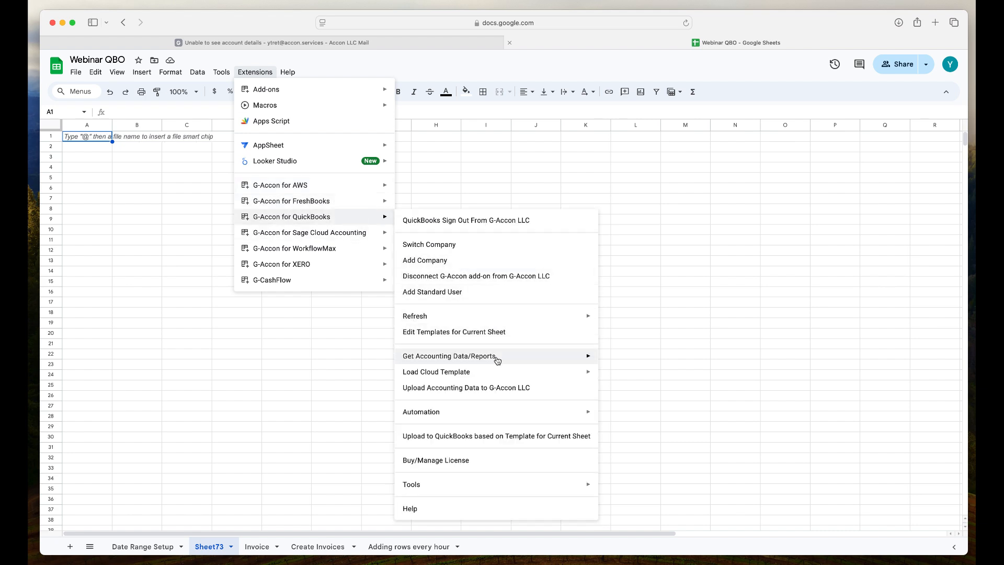
pyautogui.moveTo(498, 359)
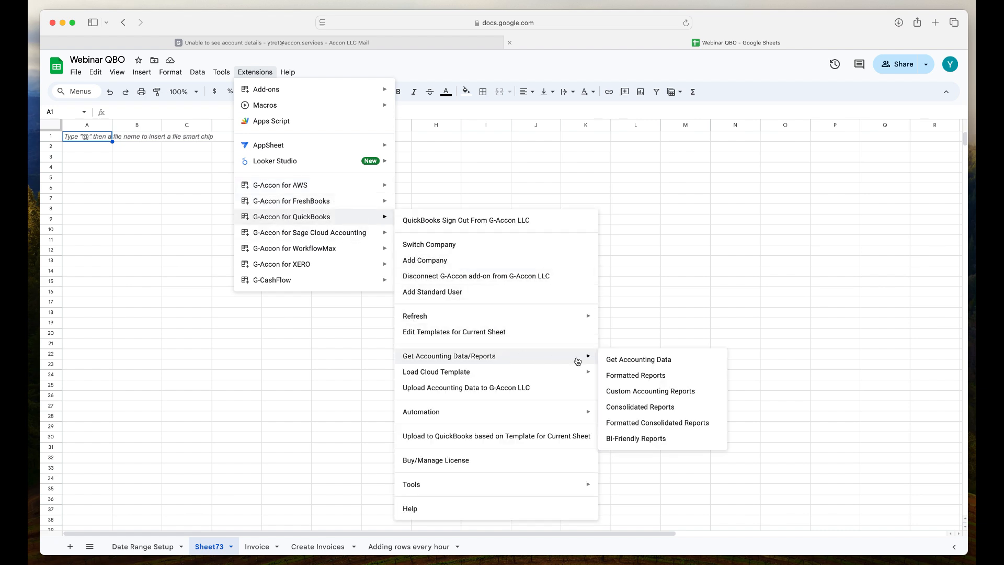
pyautogui.click(619, 378)
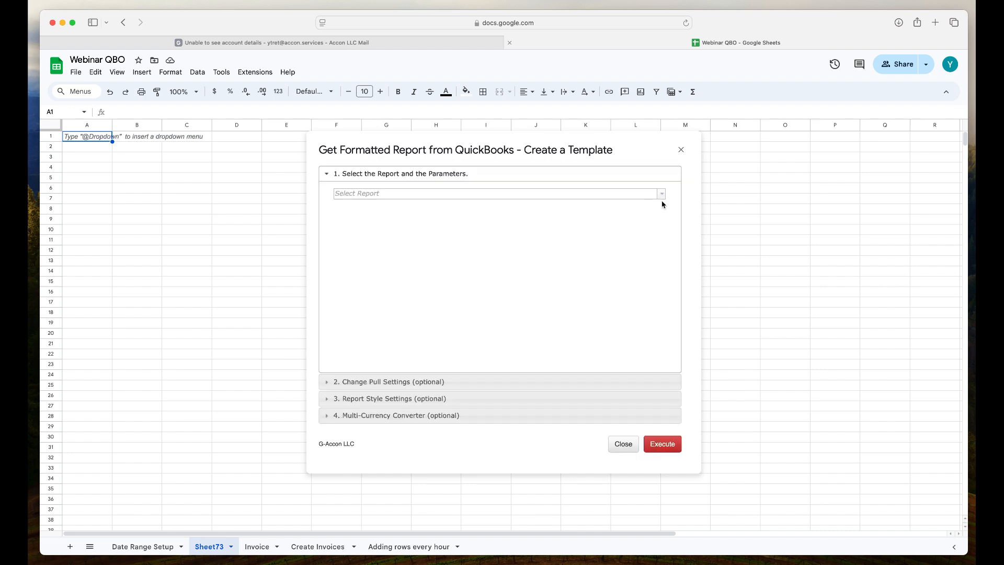
pyautogui.click(662, 195)
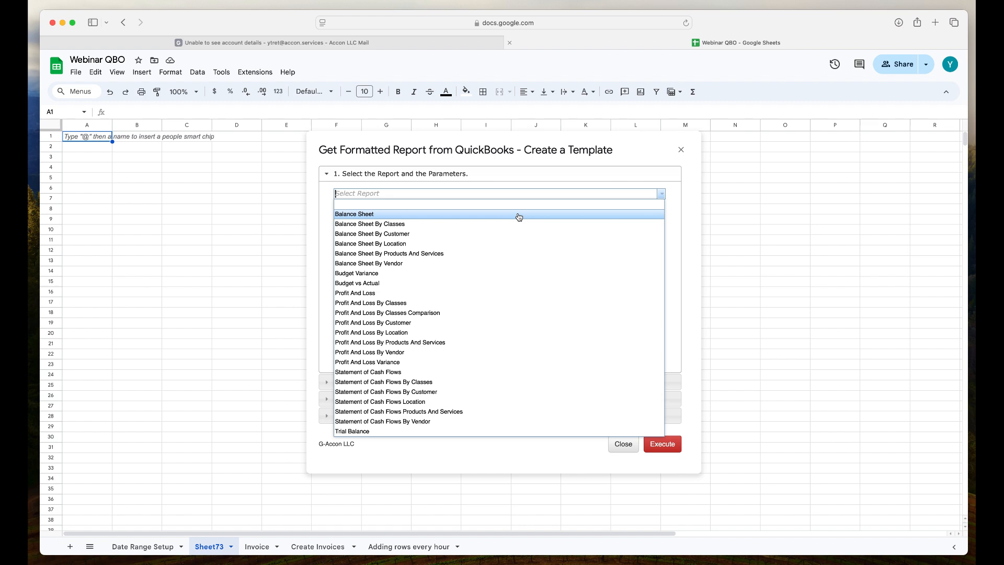
pyautogui.click(519, 217)
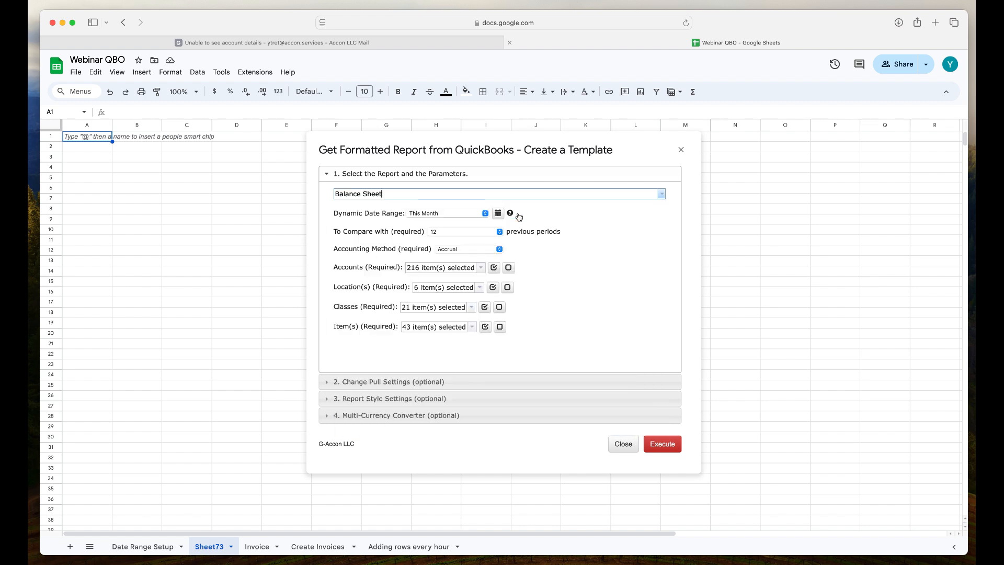
# - Enable Show Negatives In Red, keep the Classic Clarity palette, and execute the Balance Sheet template
pyautogui.click(461, 383)
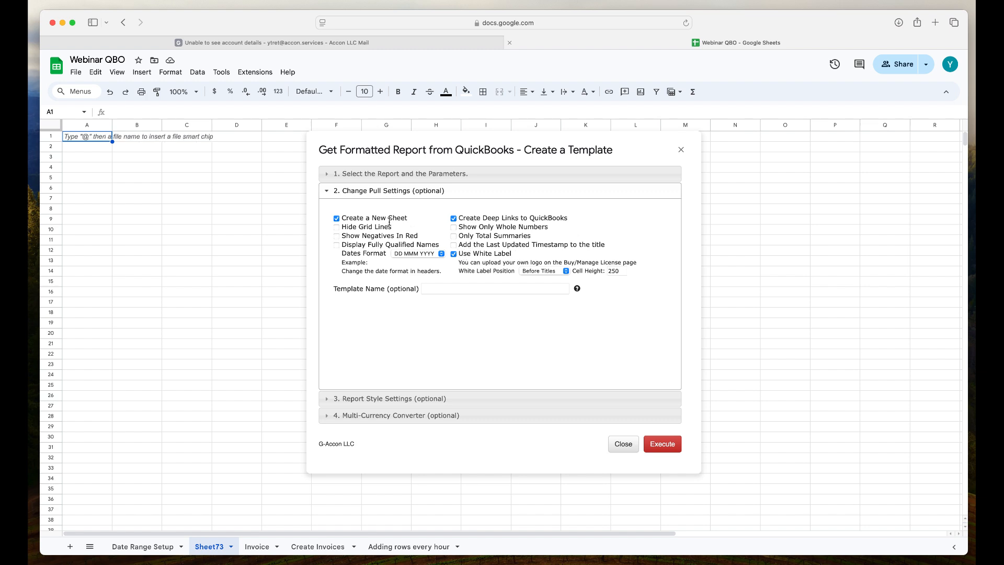
pyautogui.click(338, 236)
pyautogui.click(432, 399)
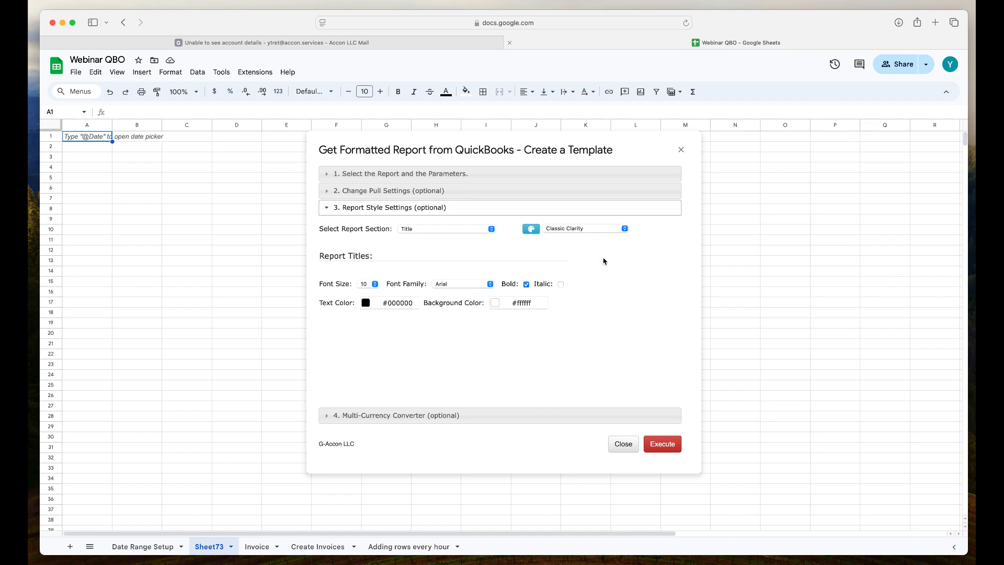
pyautogui.click(625, 229)
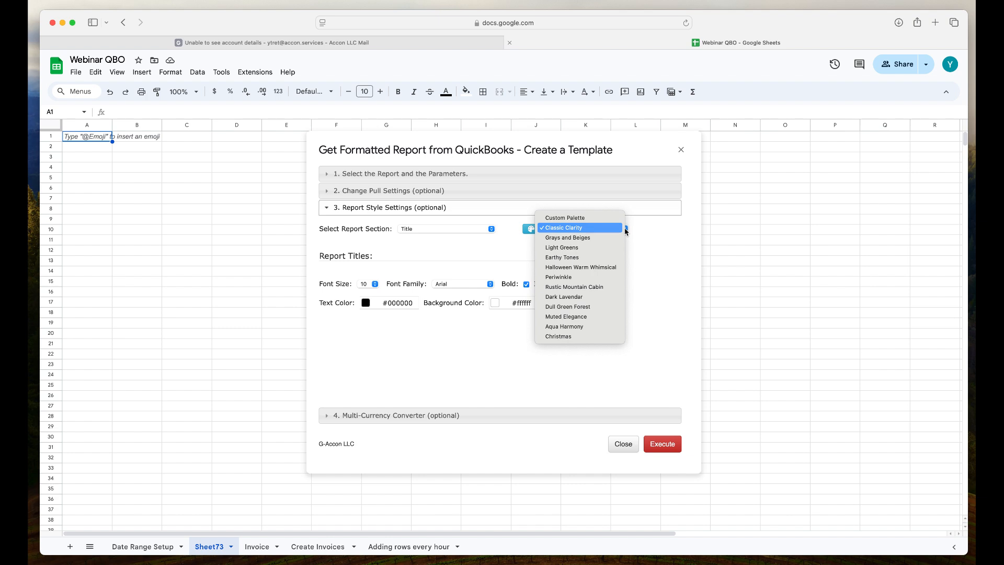
pyautogui.click(609, 229)
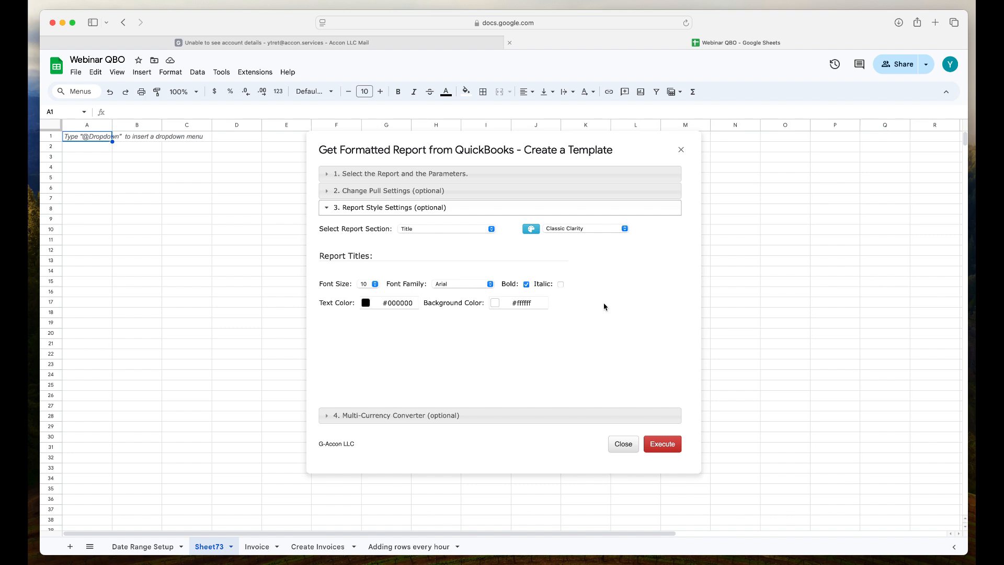
pyautogui.click(666, 446)
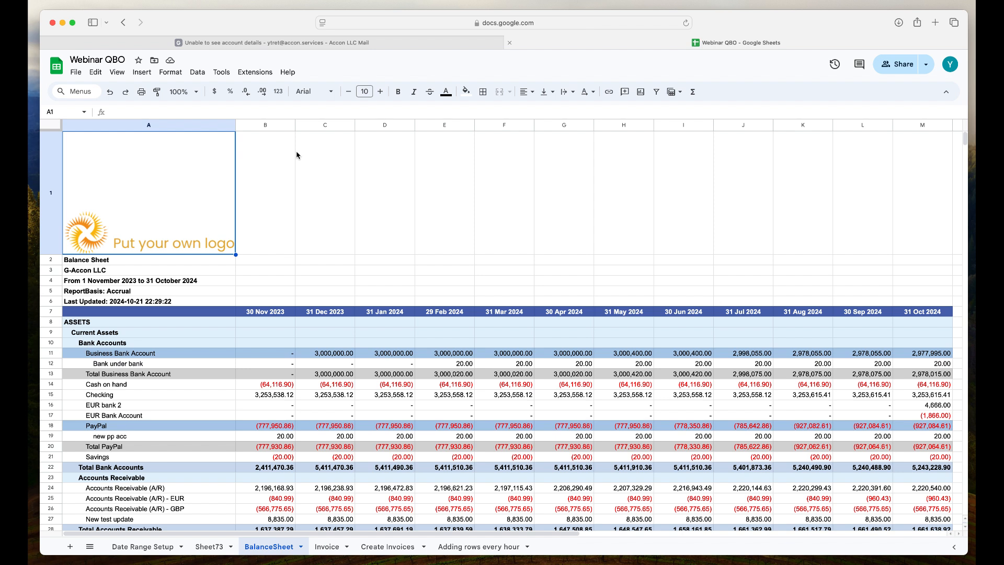
# - Edit the current sheet's Balance Sheet template to use the Halloween Warm Whimsical palette, then update and execute it
pyautogui.click(263, 76)
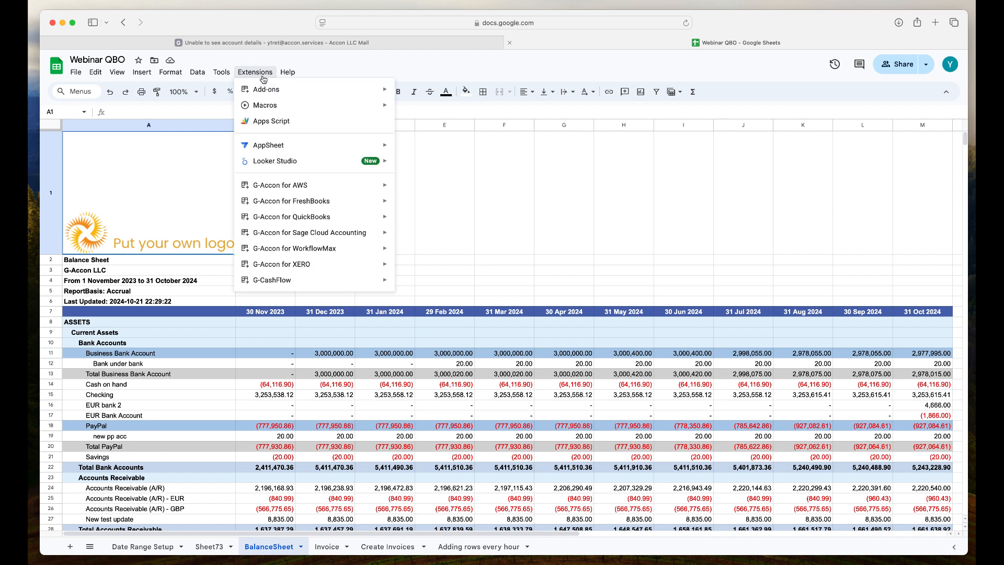
pyautogui.moveTo(328, 218)
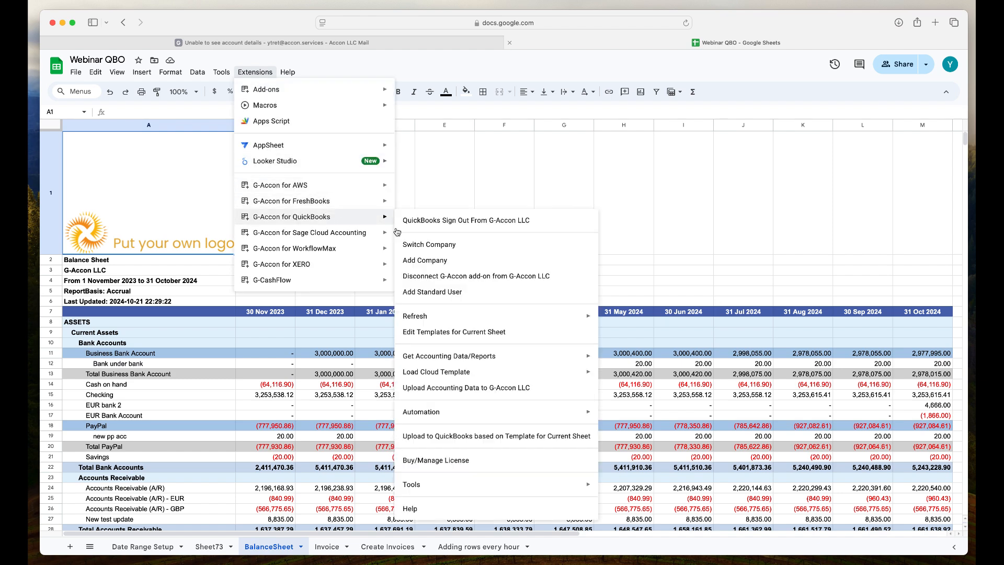
pyautogui.click(453, 334)
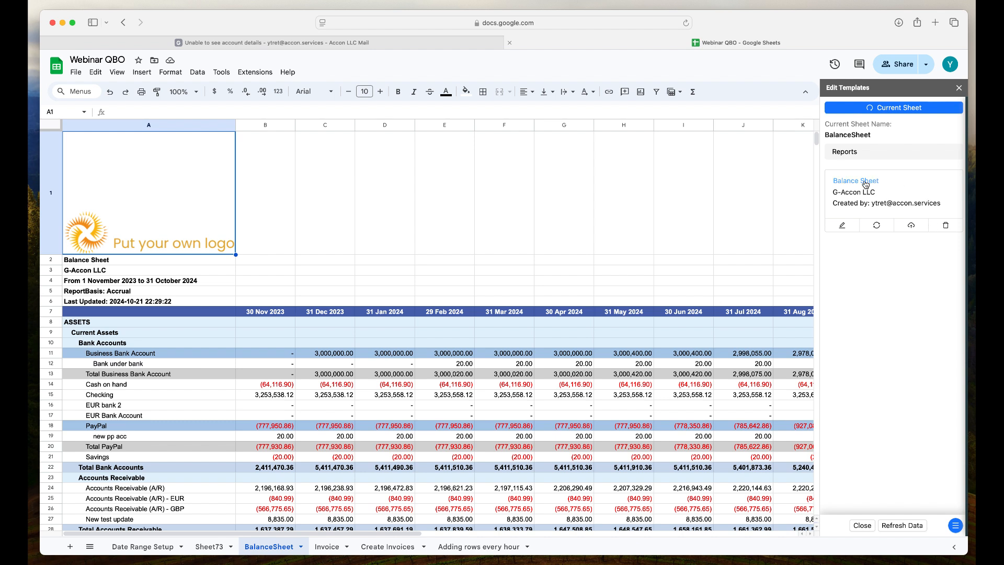
pyautogui.click(841, 227)
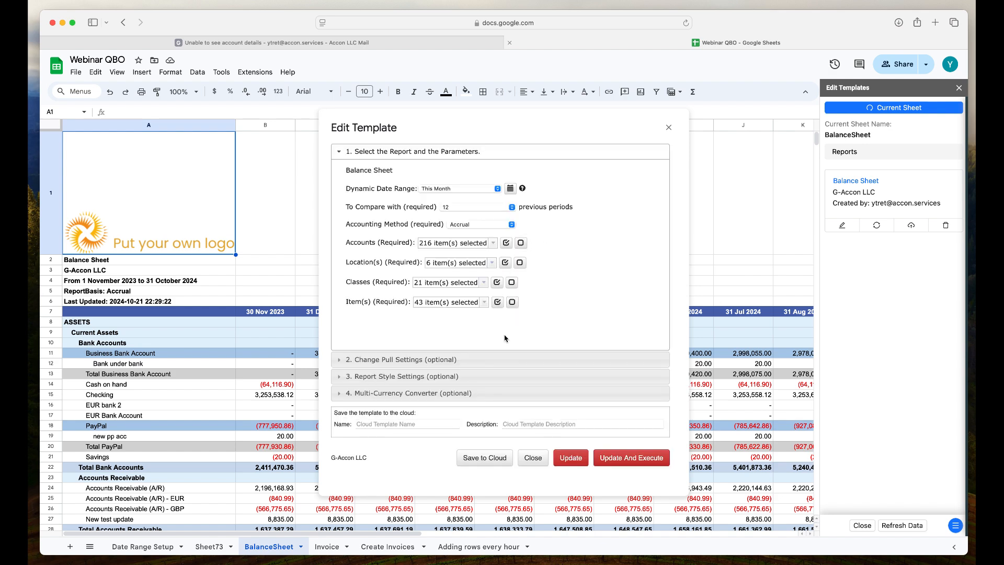
pyautogui.click(470, 377)
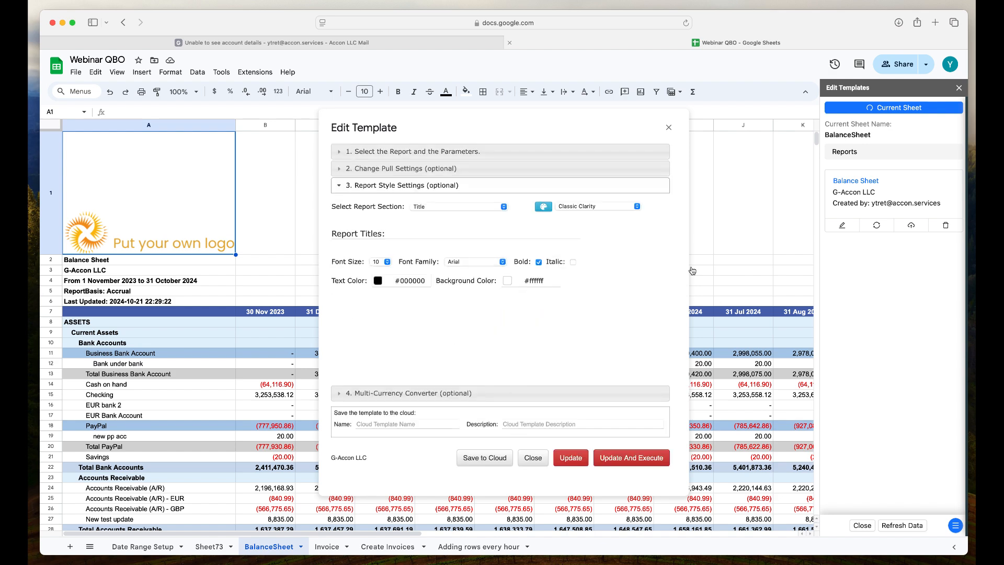
pyautogui.click(637, 207)
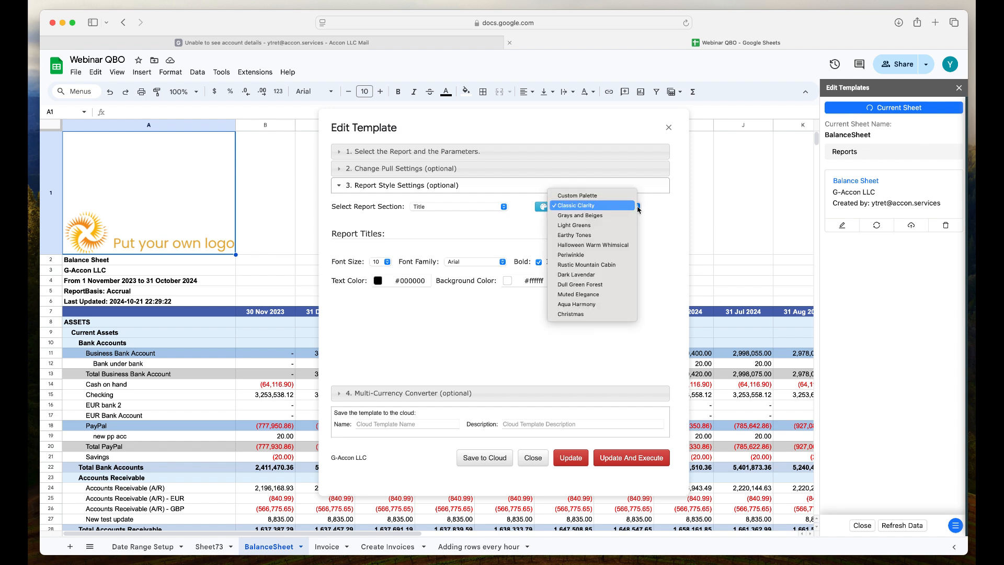
pyautogui.click(623, 248)
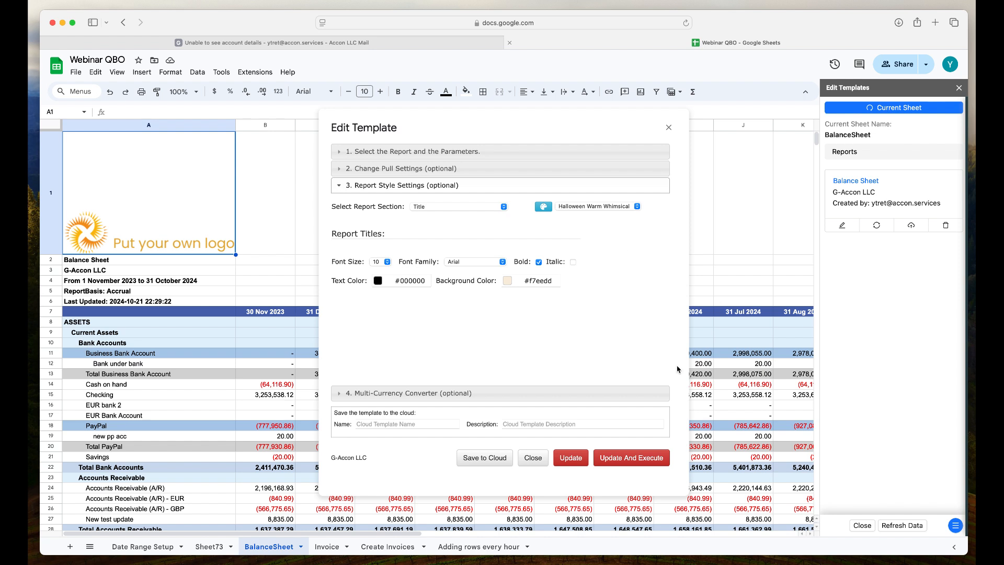
pyautogui.click(648, 461)
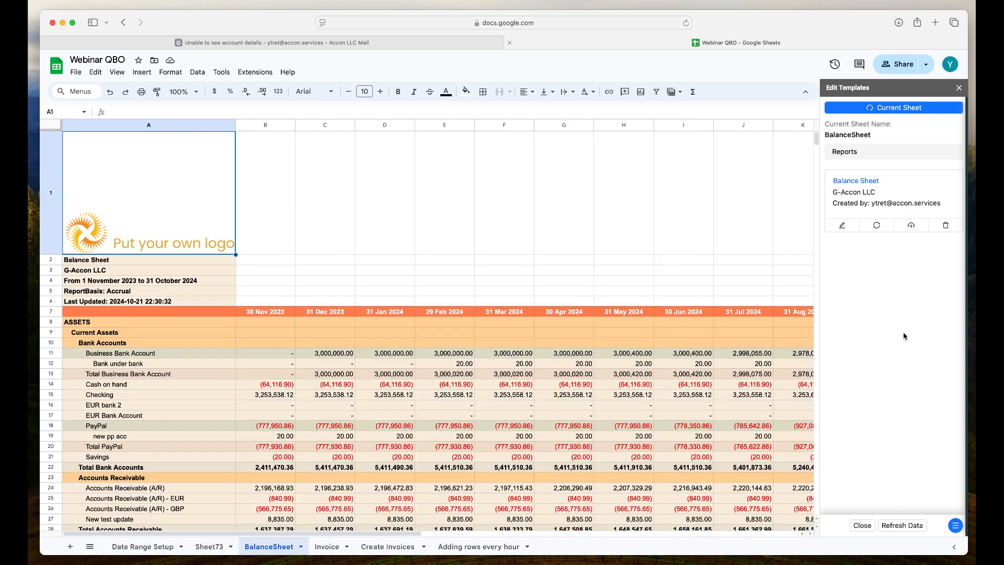
# - Upload image6.JPG from Recents as the White Label logo in the Formatted Reports Style Settings and save the settings
pyautogui.moveTo(966, 256)
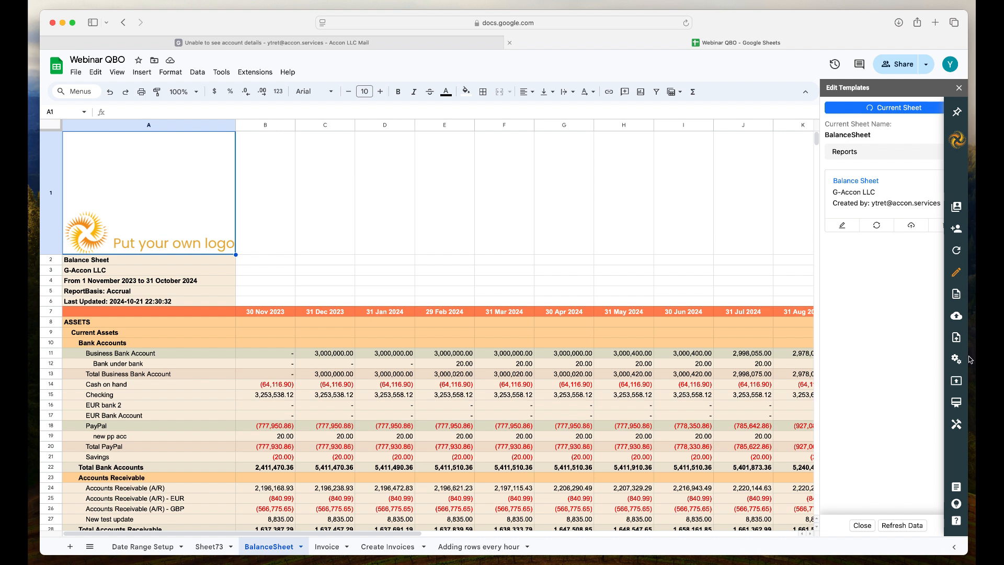
pyautogui.click(957, 425)
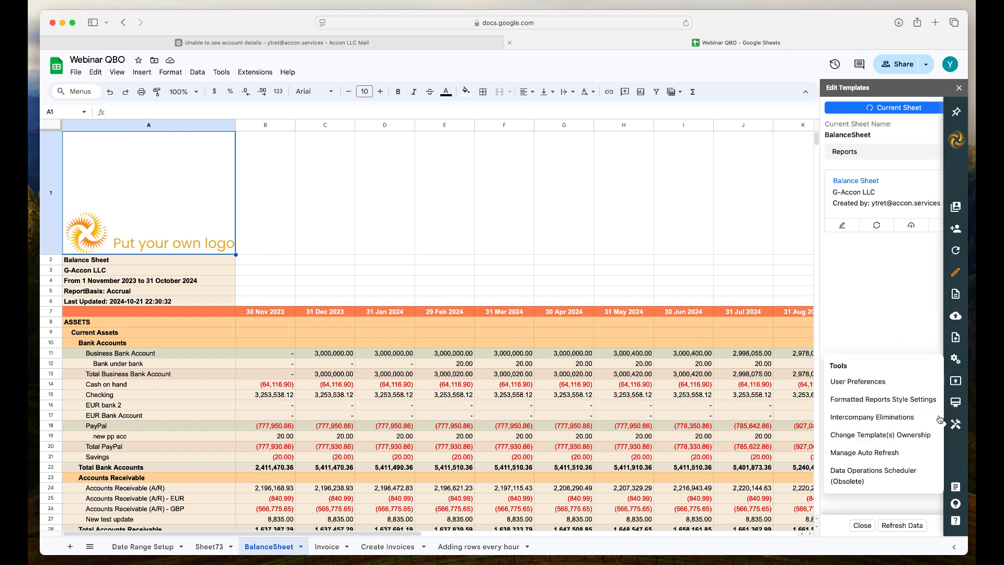
pyautogui.click(930, 402)
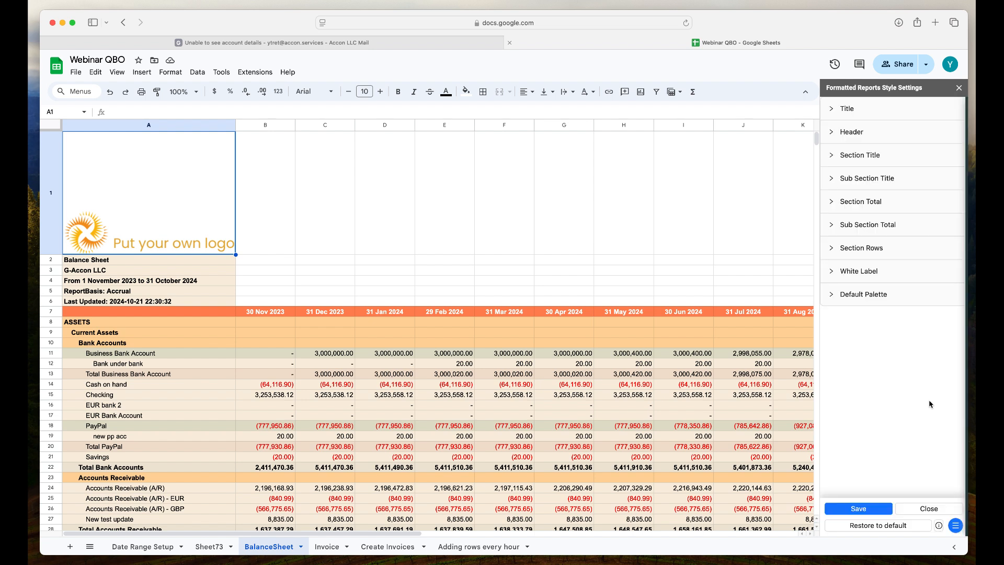
pyautogui.click(833, 273)
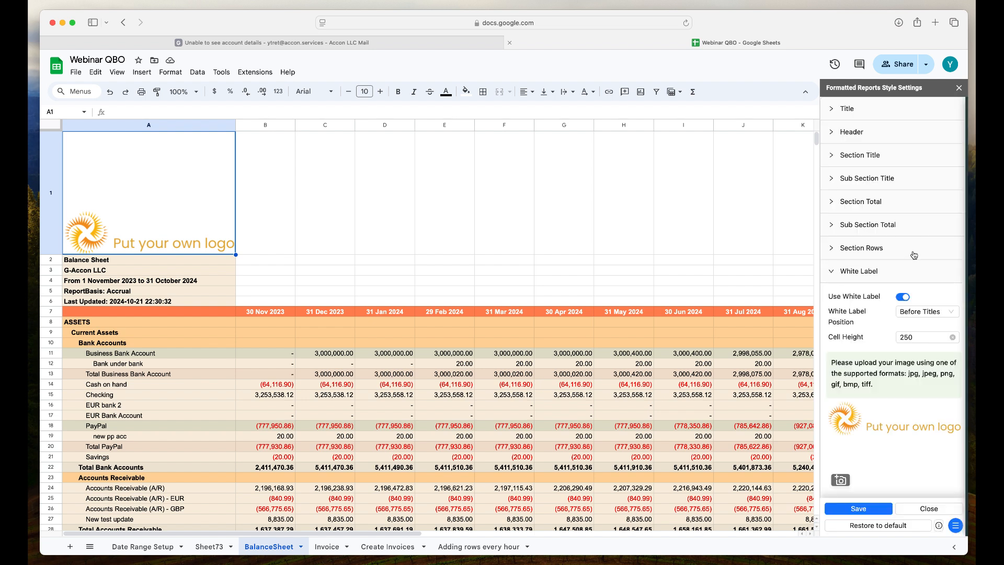
pyautogui.scroll(-2, 913, 255)
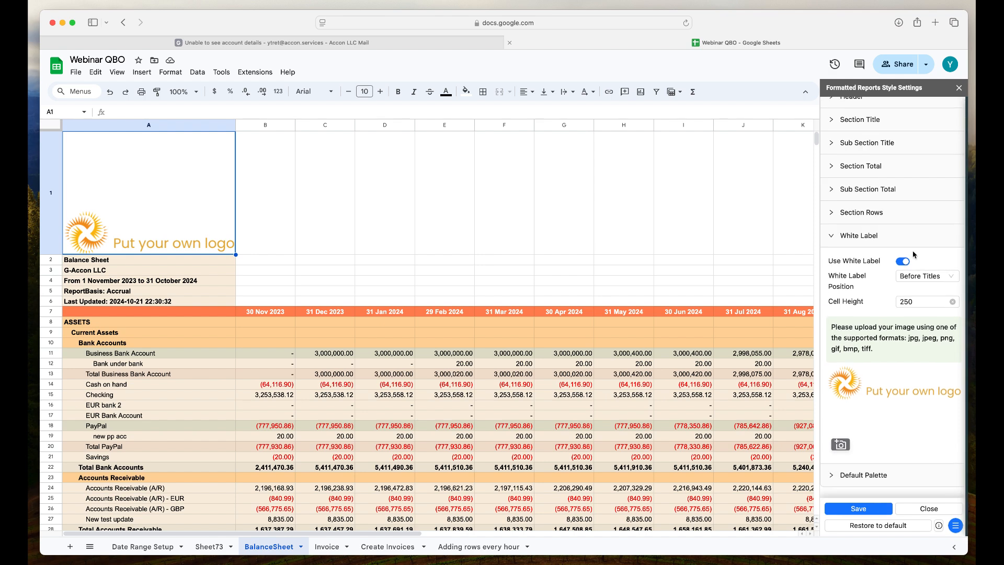
pyautogui.click(841, 445)
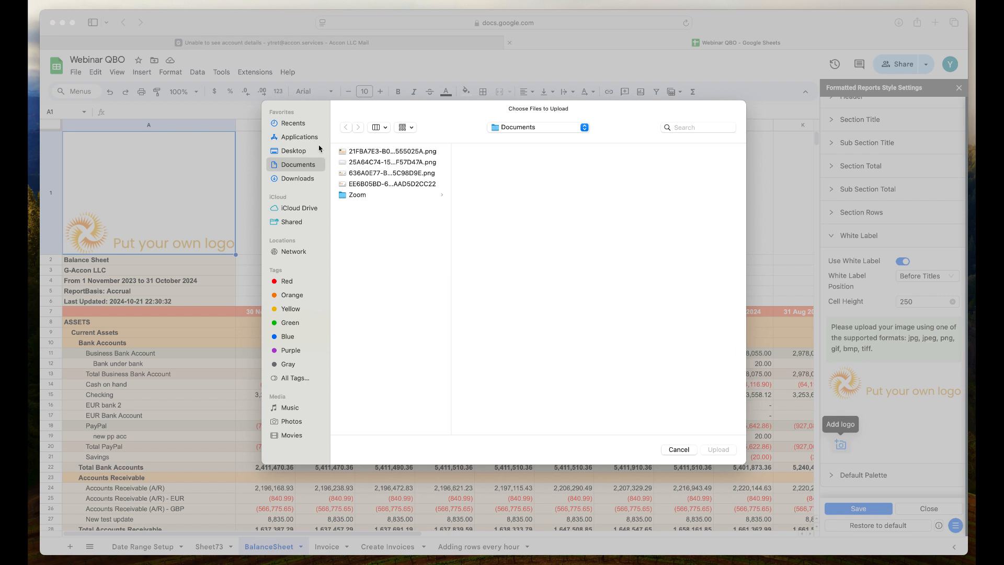
pyautogui.click(298, 127)
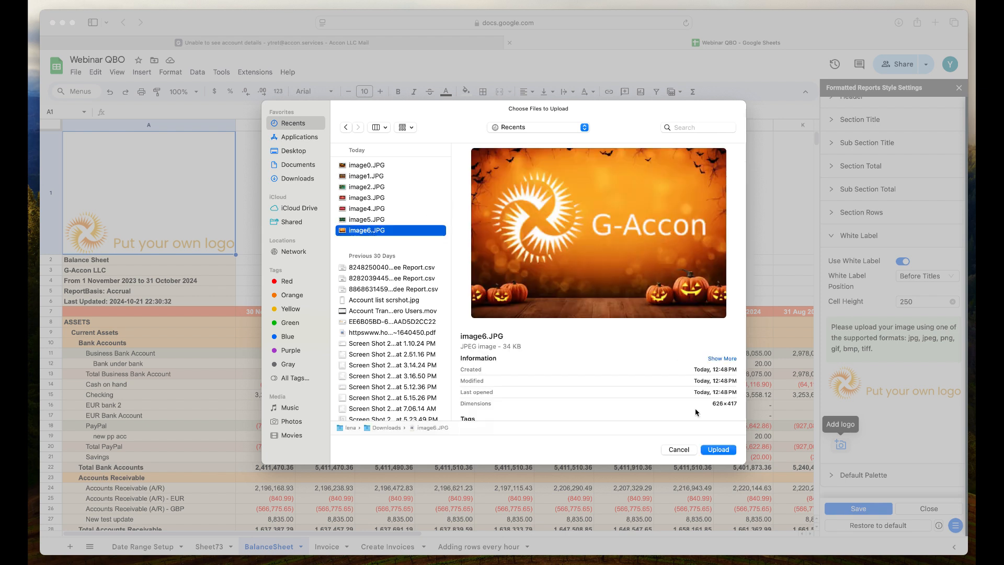
pyautogui.click(719, 450)
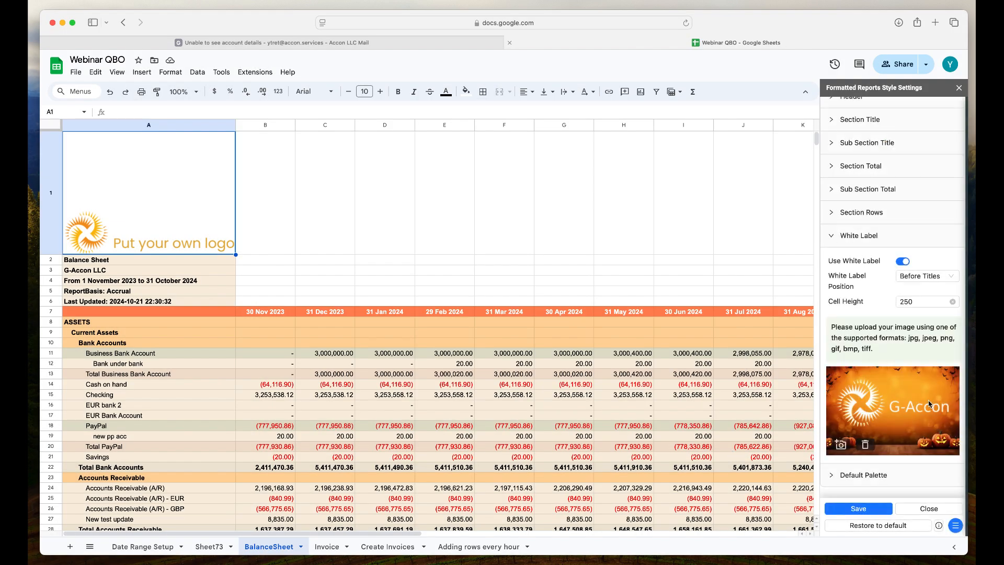
pyautogui.click(834, 509)
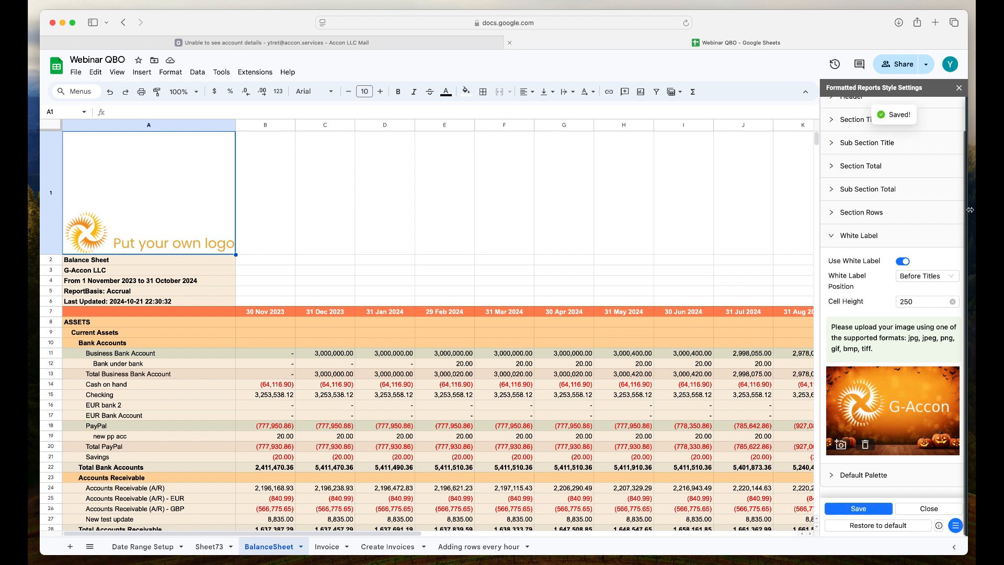
pyautogui.click(960, 89)
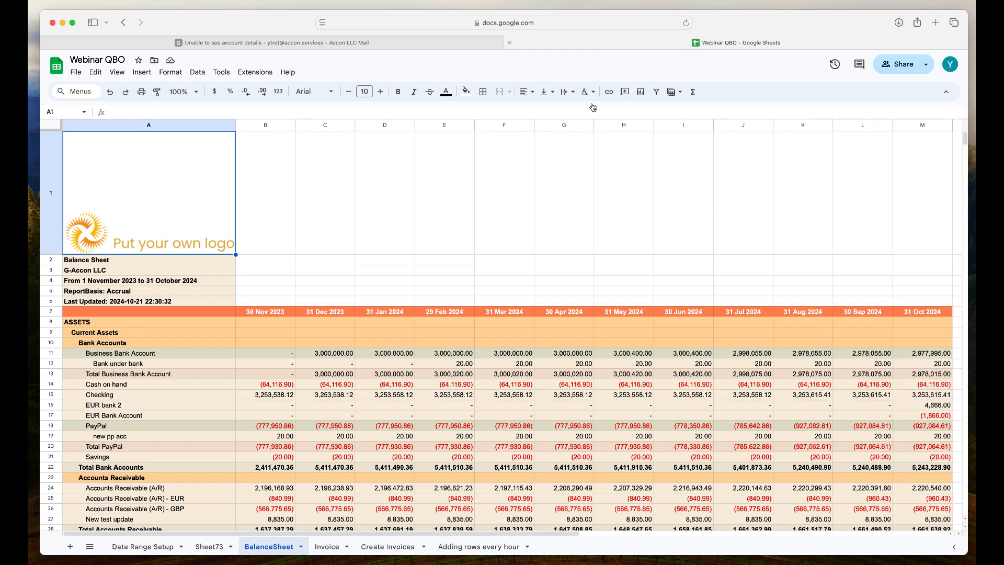
# - Refresh the current sheet's QuickBooks report to apply the new logo, and dismiss the refresh dialog
pyautogui.click(266, 74)
pyautogui.moveTo(326, 219)
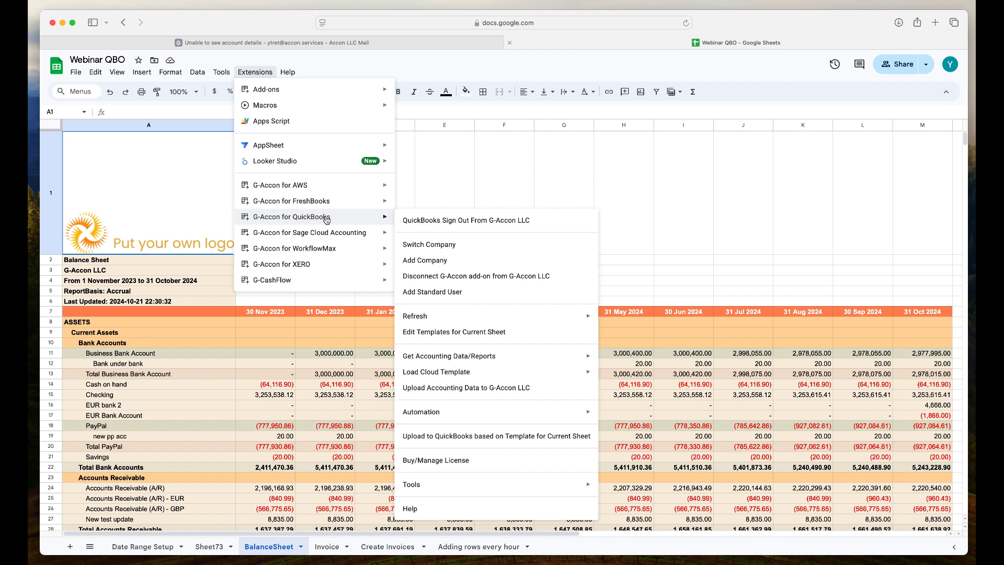
pyautogui.moveTo(471, 319)
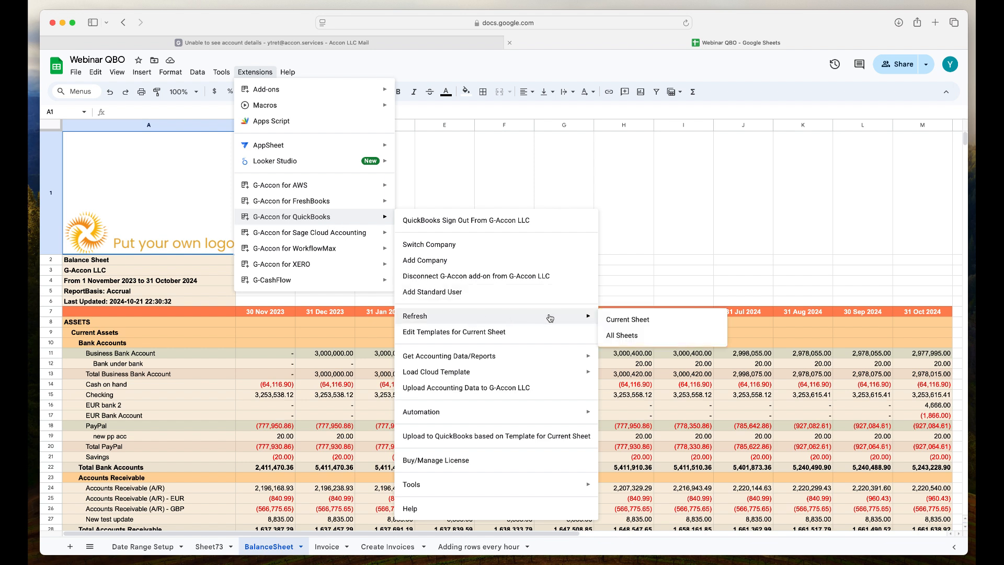
pyautogui.click(614, 321)
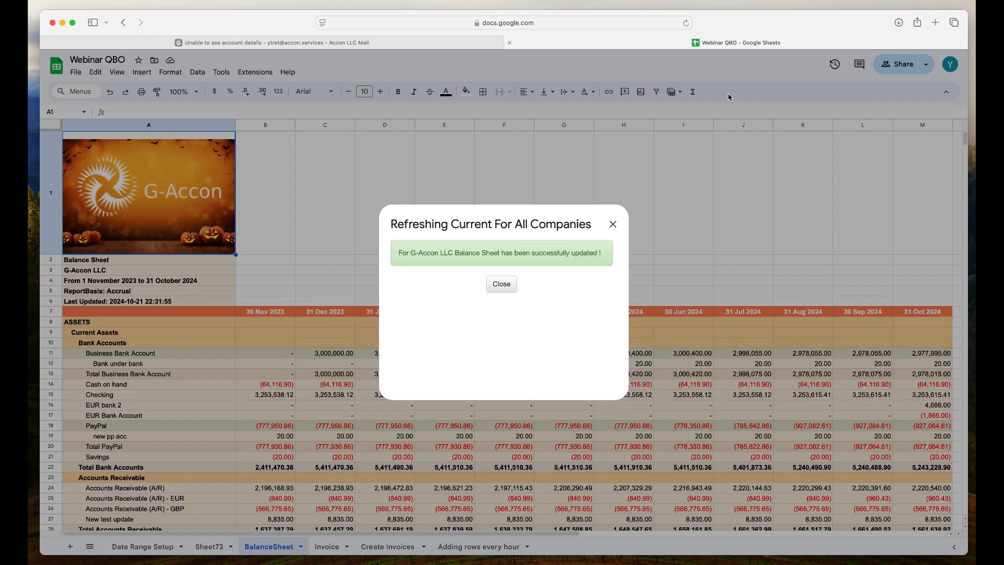
pyautogui.click(613, 224)
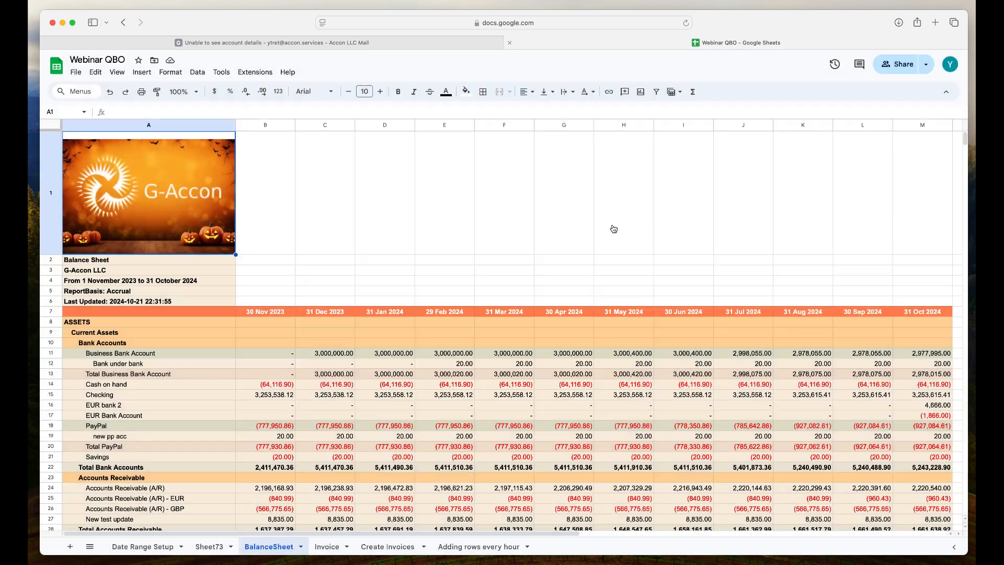
pyautogui.click(360, 254)
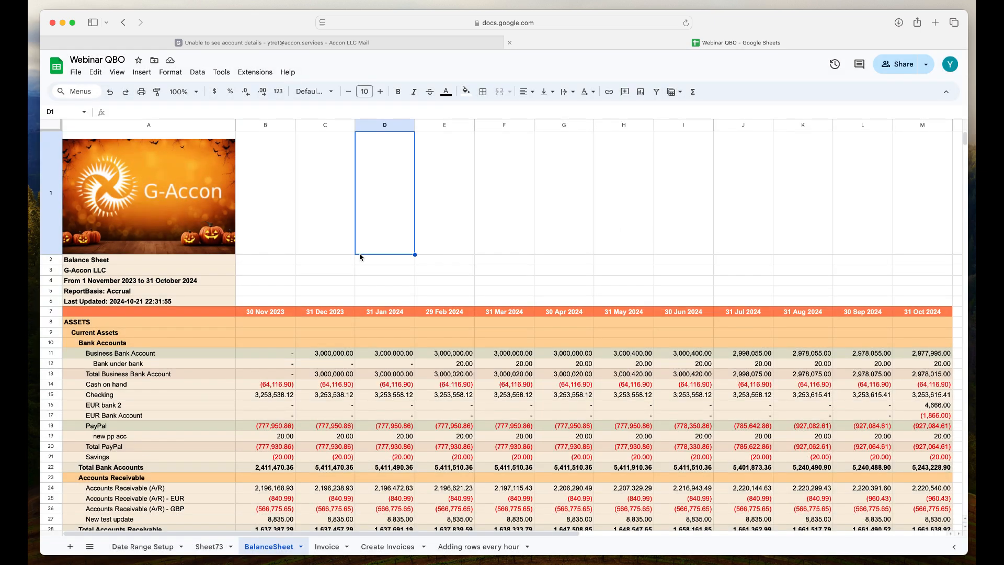
# - Create a formatted QuickBooks Profit And Loss report template, keep the Classic Clarity palette in its style settings, and execute it
pyautogui.click(265, 74)
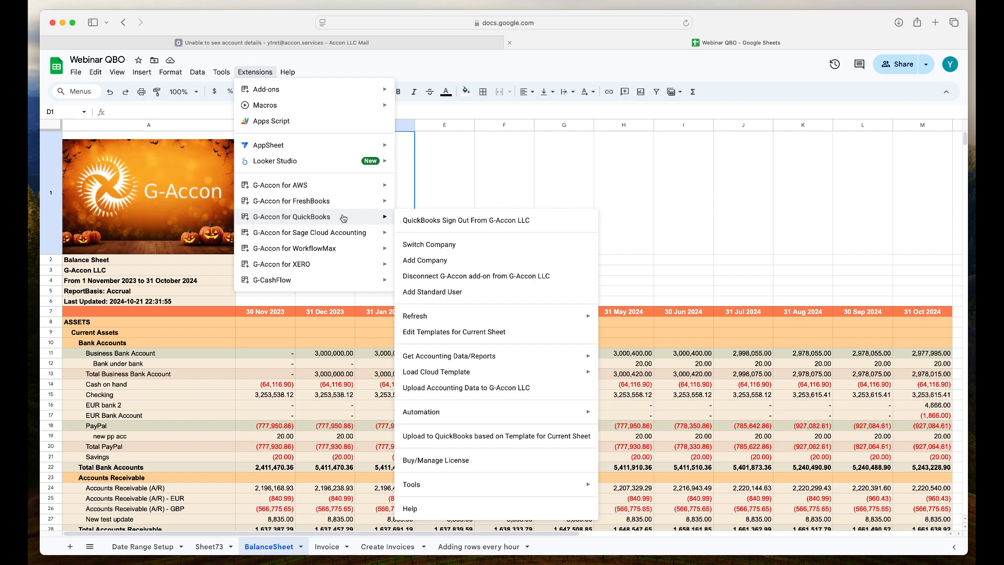
pyautogui.moveTo(501, 356)
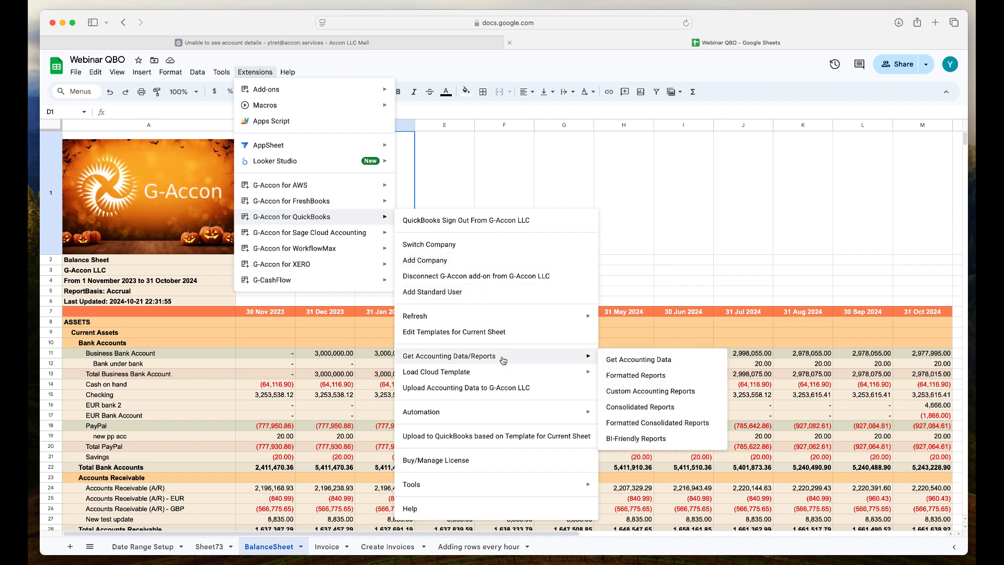
pyautogui.click(615, 376)
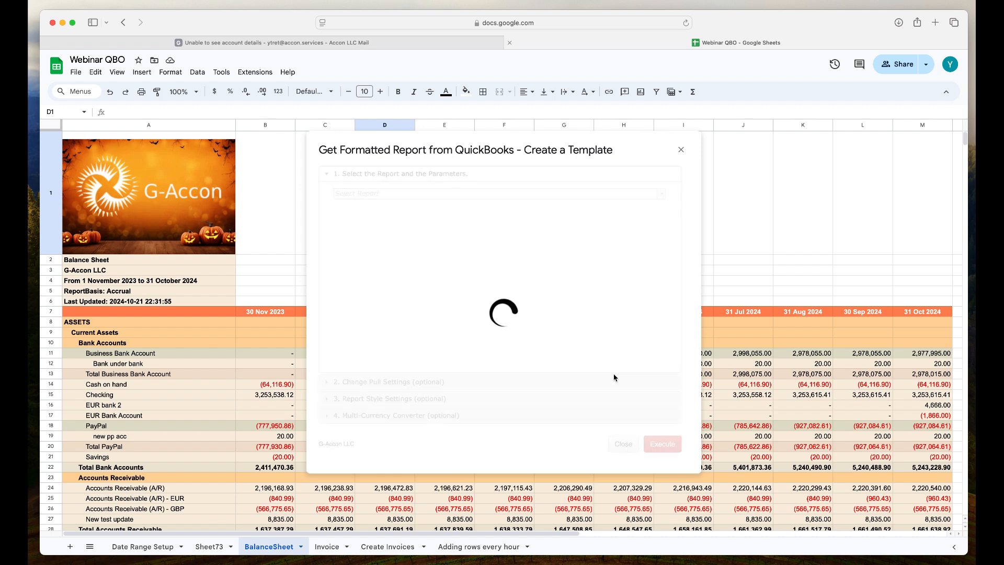
pyautogui.click(663, 197)
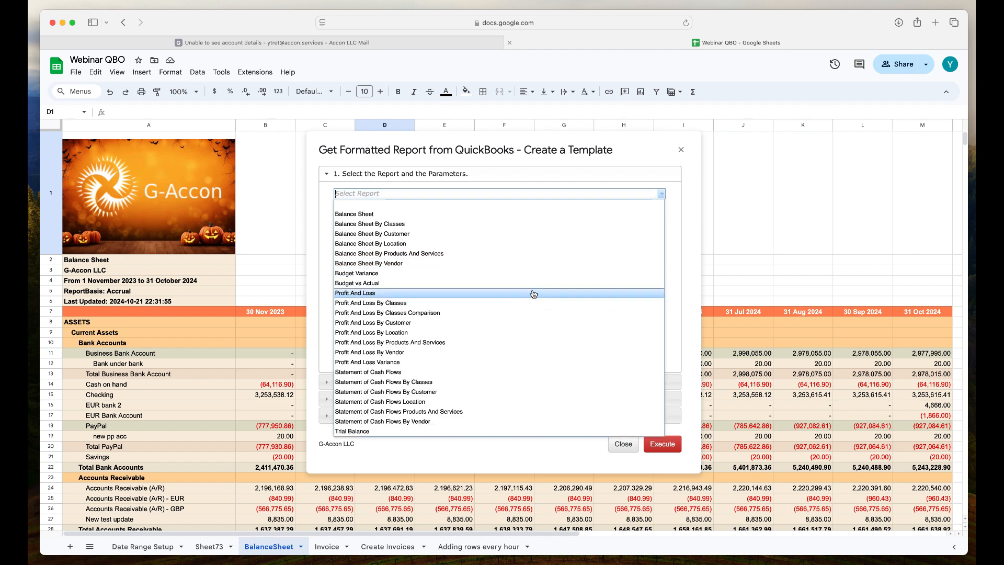
pyautogui.click(534, 293)
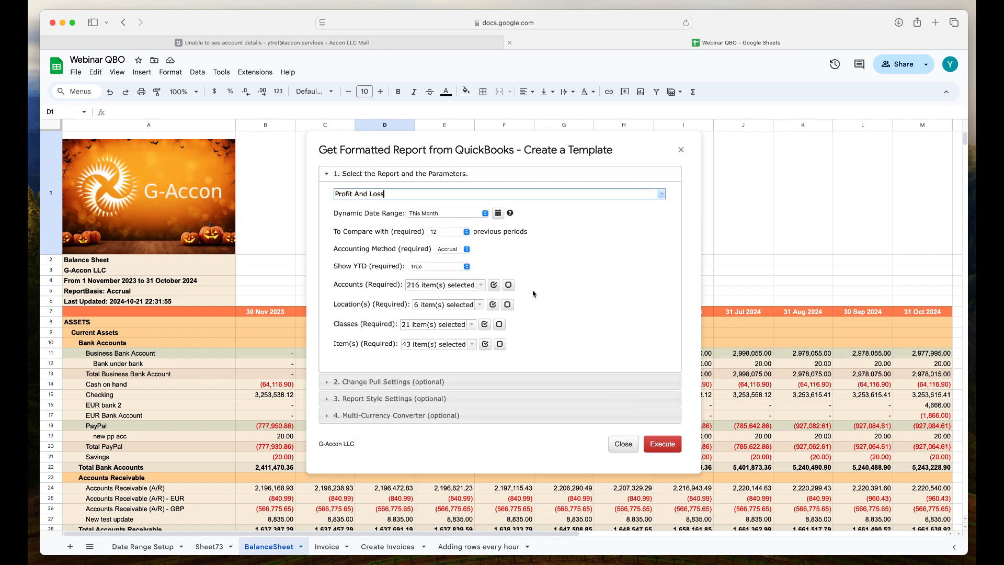
pyautogui.click(489, 398)
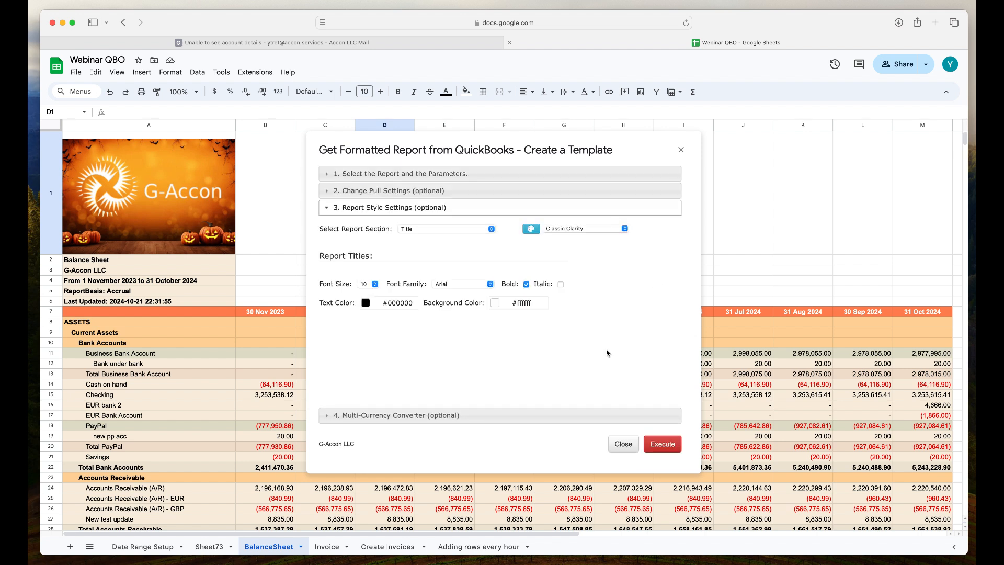
pyautogui.click(673, 446)
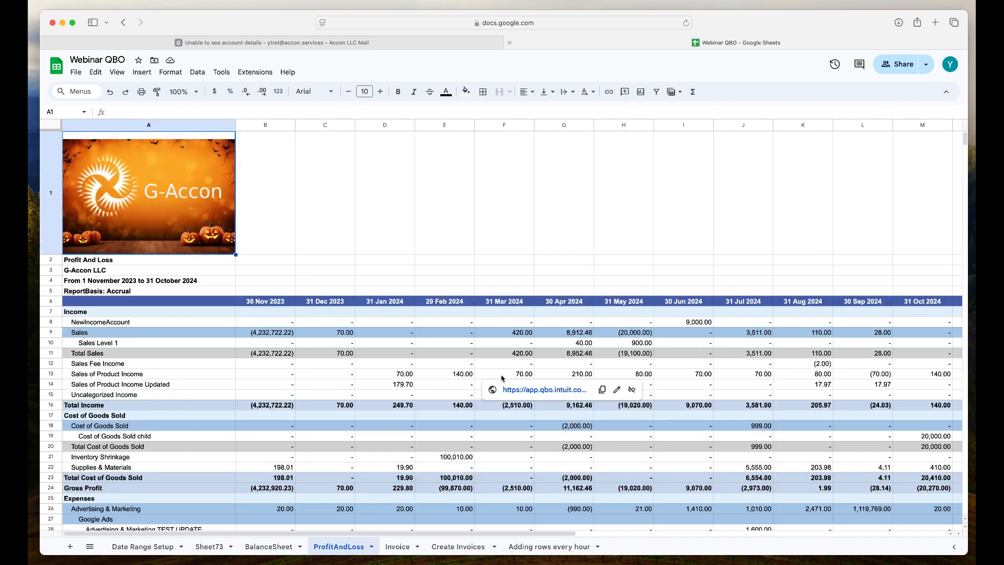
# - Edit the current sheet's Profit And Loss template to use the Halloween Warm Whimsical palette, update and execute it, and close the template editor
pyautogui.click(271, 77)
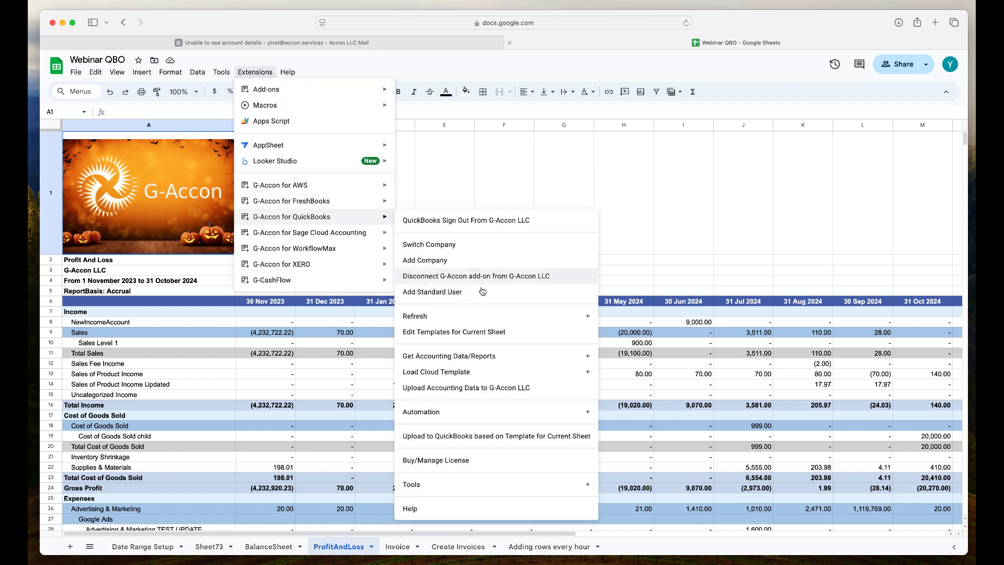
pyautogui.click(484, 335)
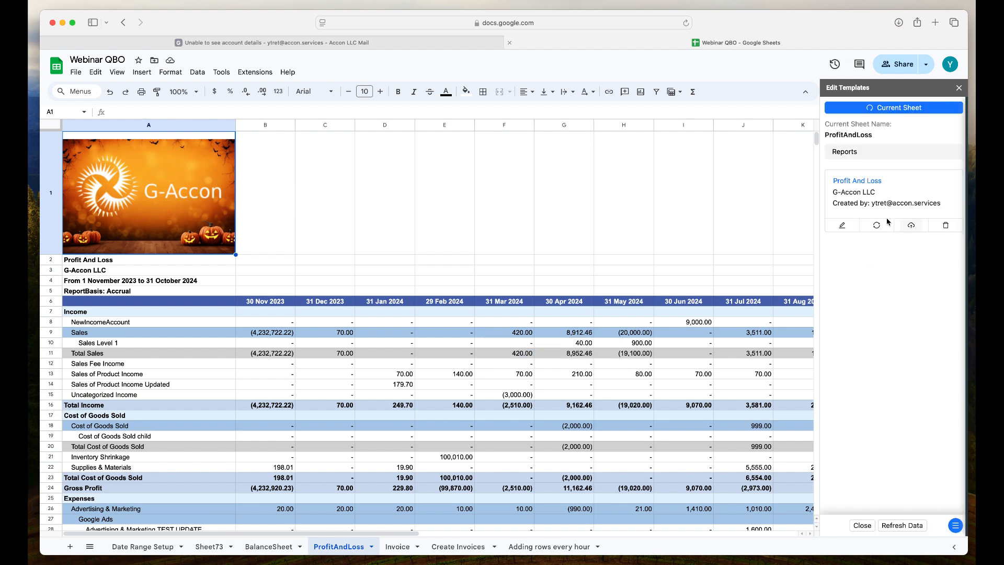
pyautogui.click(860, 182)
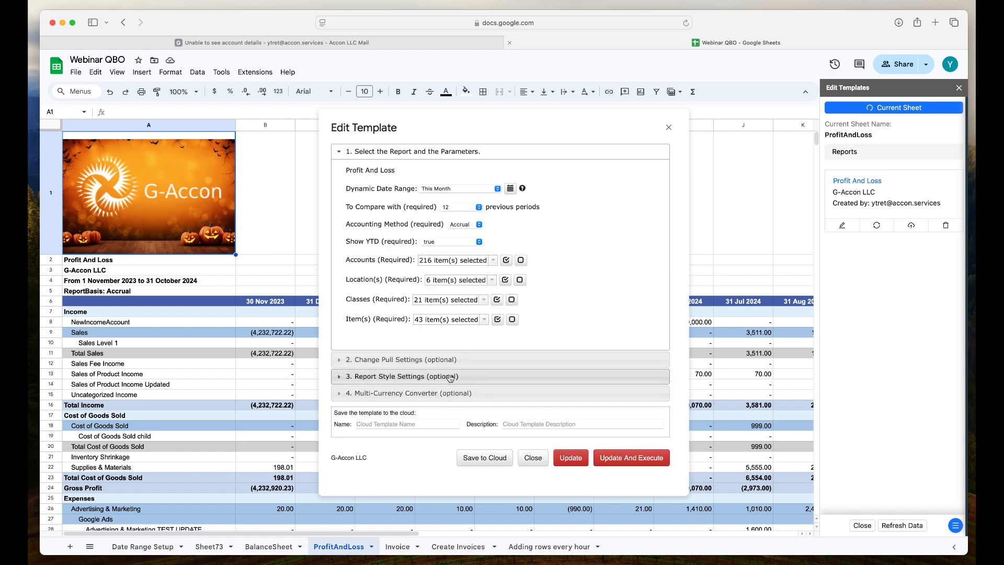
pyautogui.click(447, 375)
pyautogui.click(637, 207)
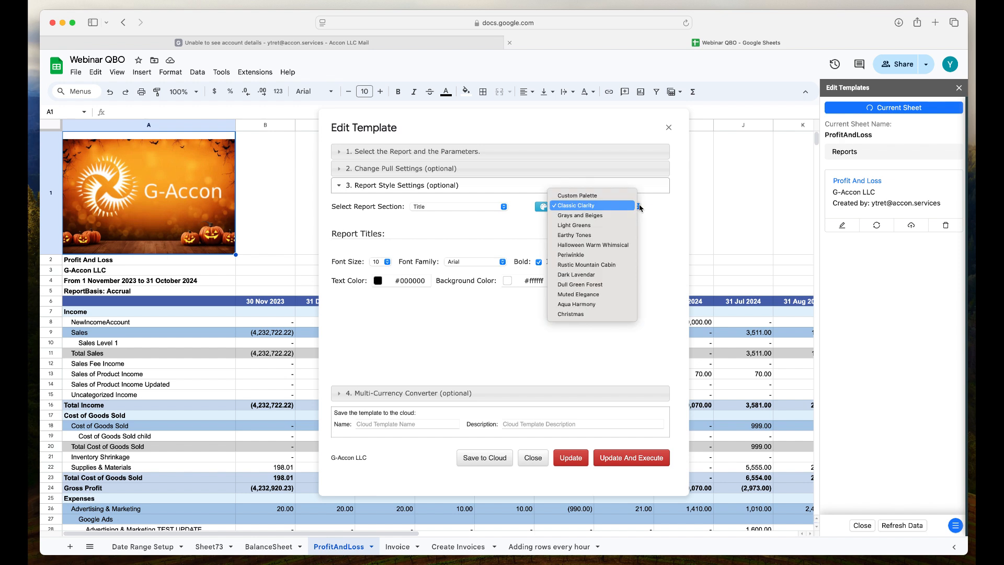
pyautogui.click(601, 246)
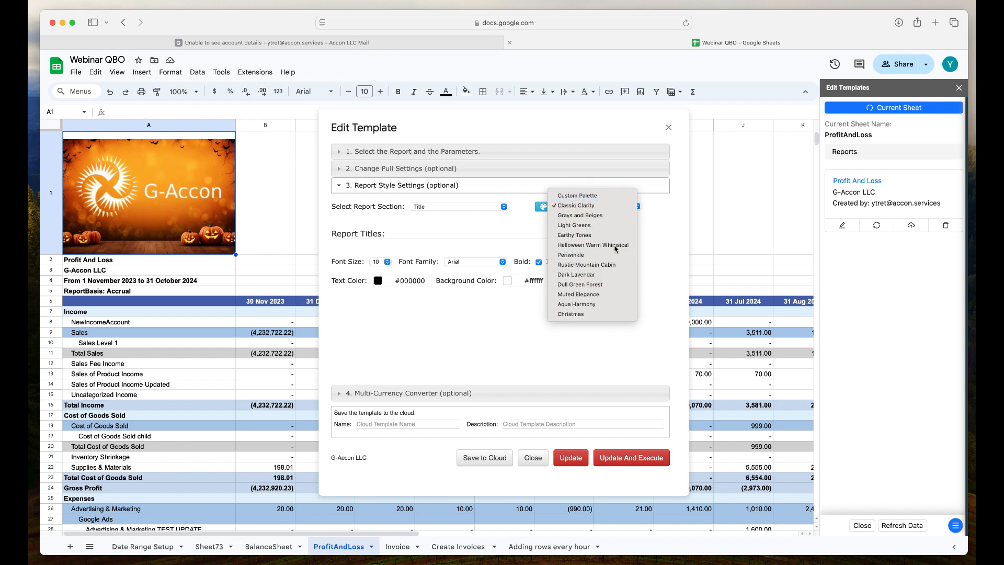
pyautogui.click(643, 459)
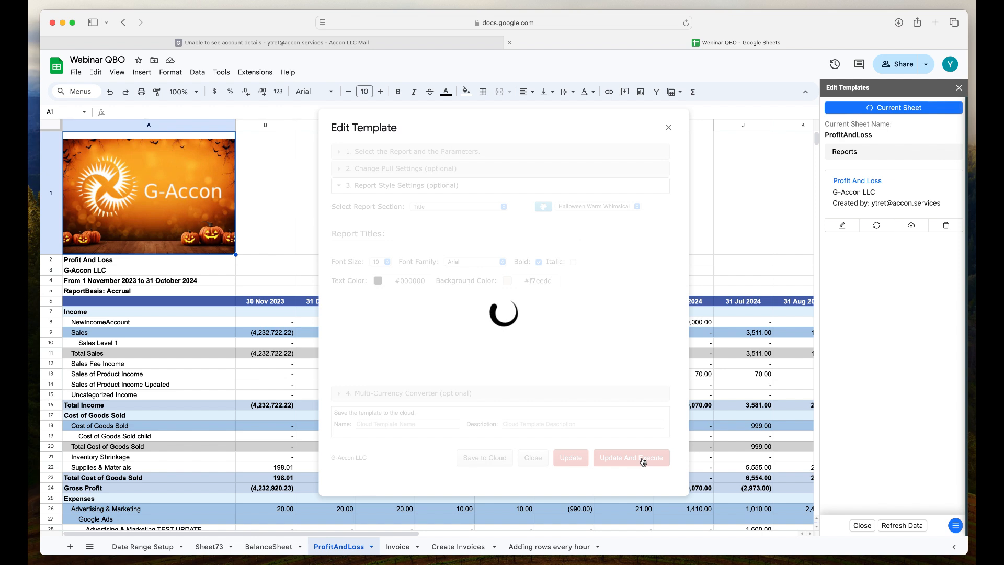
pyautogui.click(960, 88)
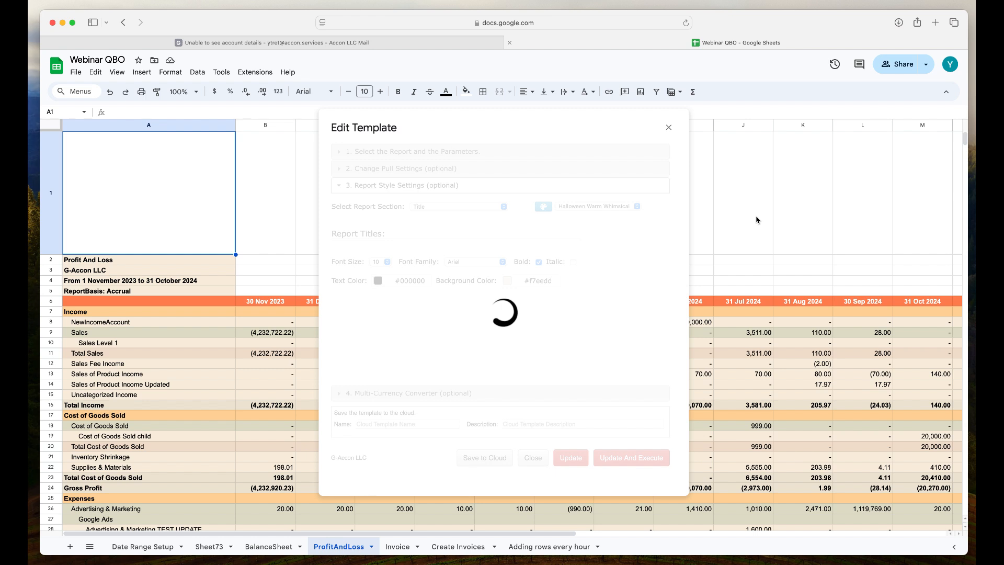
pyautogui.moveTo(632, 375)
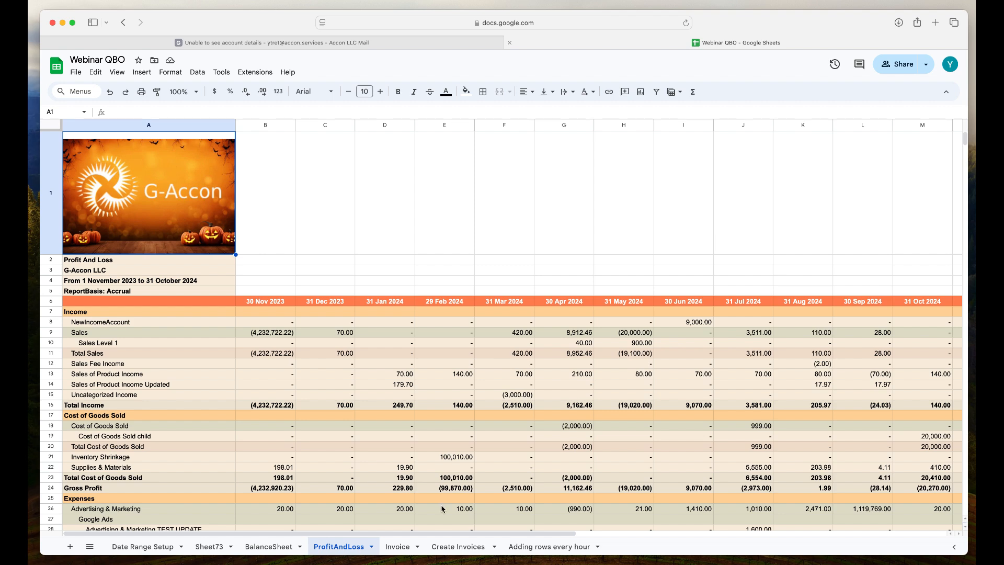
# - Return to the BalanceSheet sheet to review its styling, and select cell I8
pyautogui.click(272, 547)
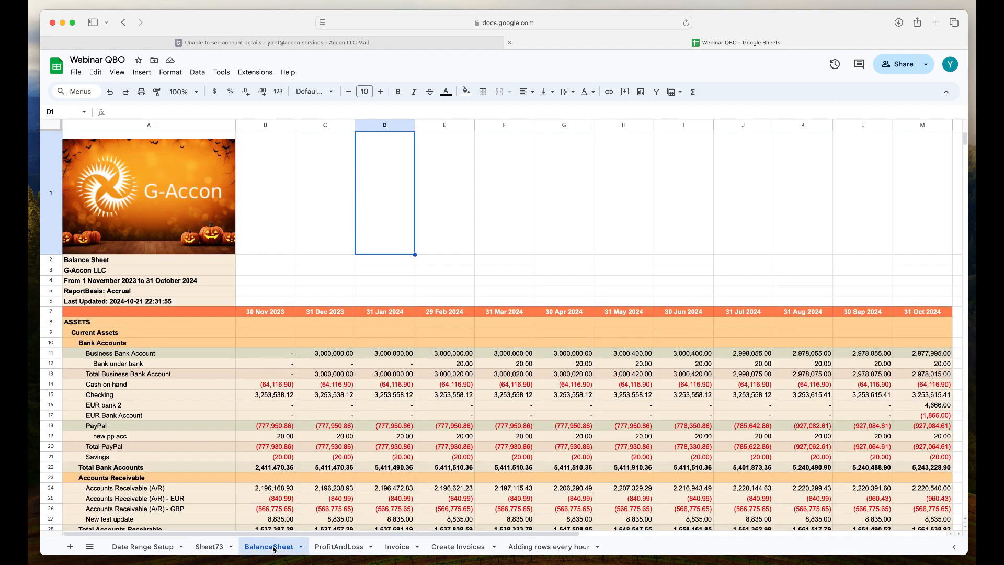
pyautogui.click(696, 329)
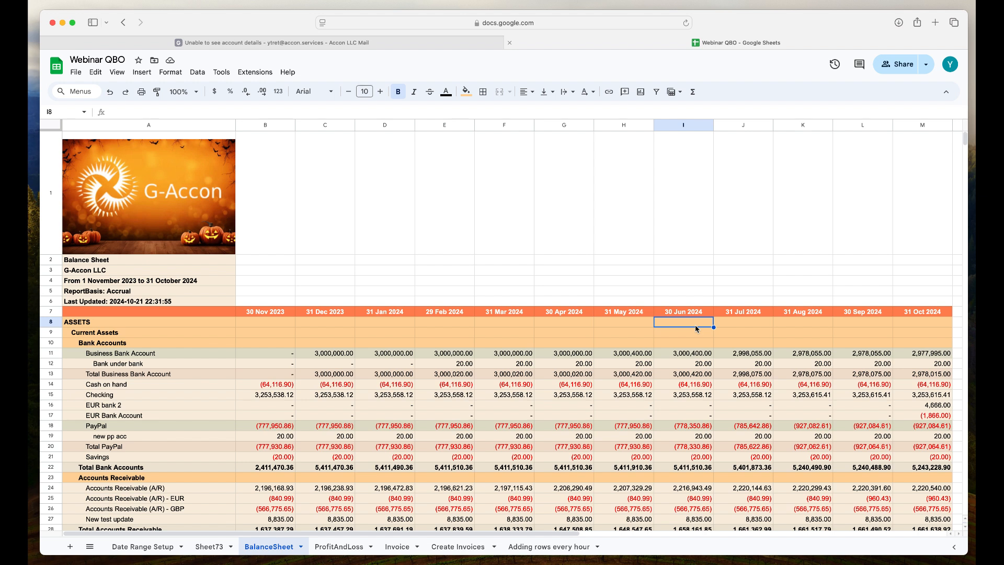